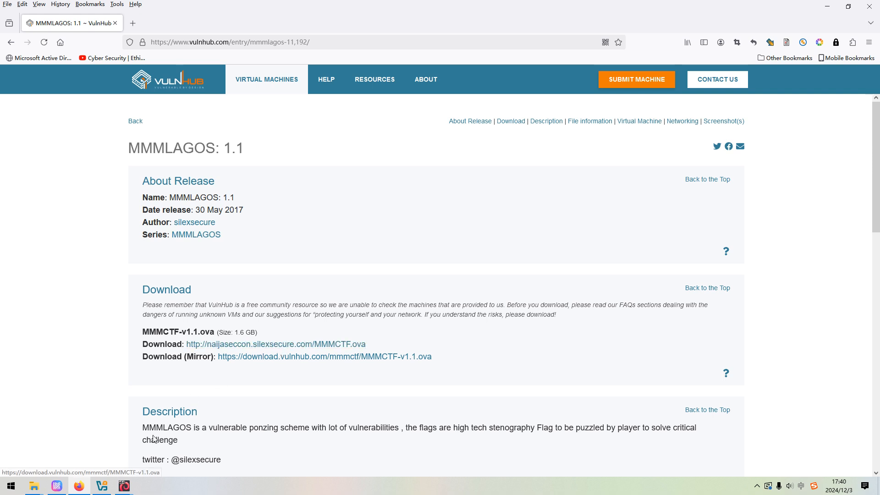
- Switch to the Kali virtual machine and review the Mousepad note and the MMMLAGOS: 1.1 page on VulnHub
left_click(128, 487)
left_click(116, 418)
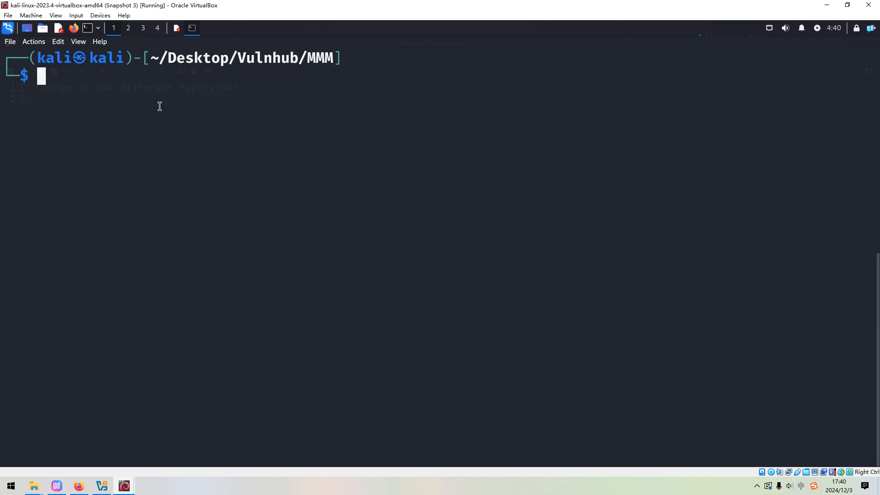
left_click(177, 34)
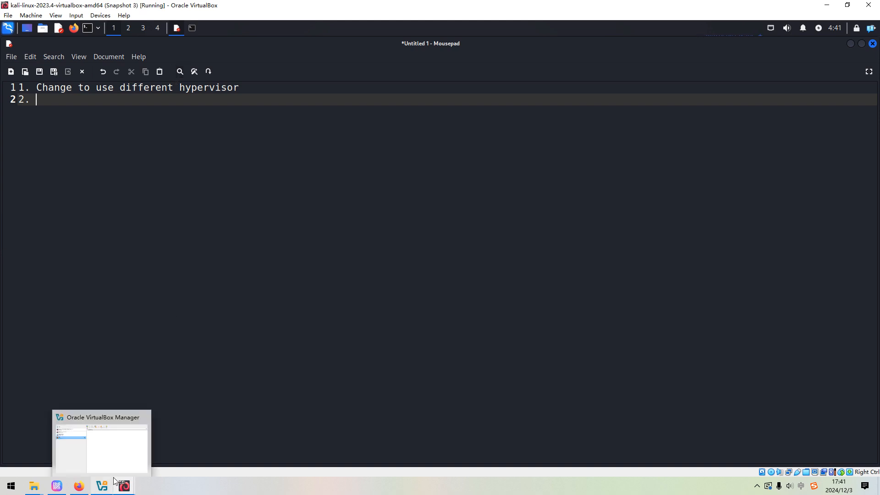
left_click(79, 486)
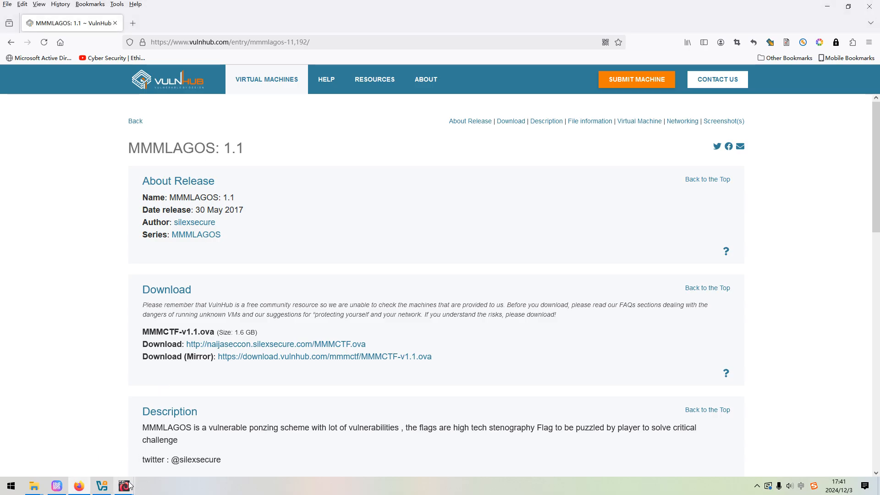
mouse_move(126, 486)
left_click(109, 443)
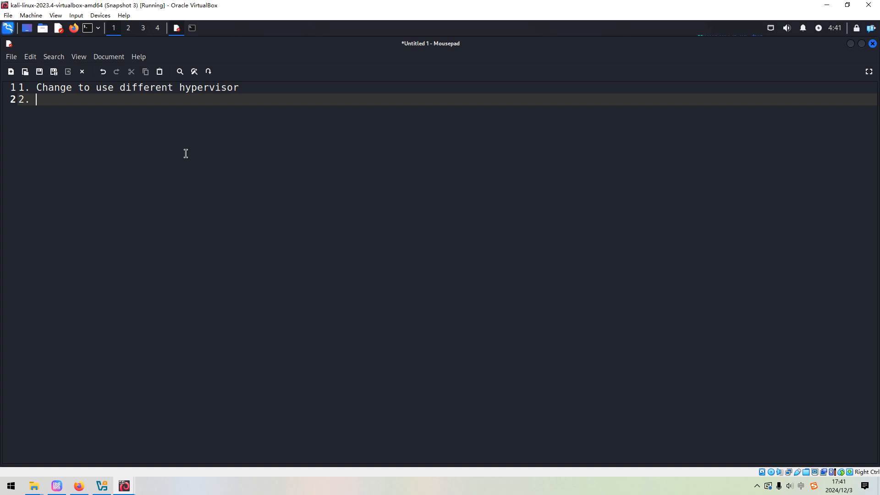
- Scan 192.168.1.0/24 on eth1 with netdiscover in the Kali terminal, stop the scan and clear the screen
left_click(193, 29)
type("sudo")
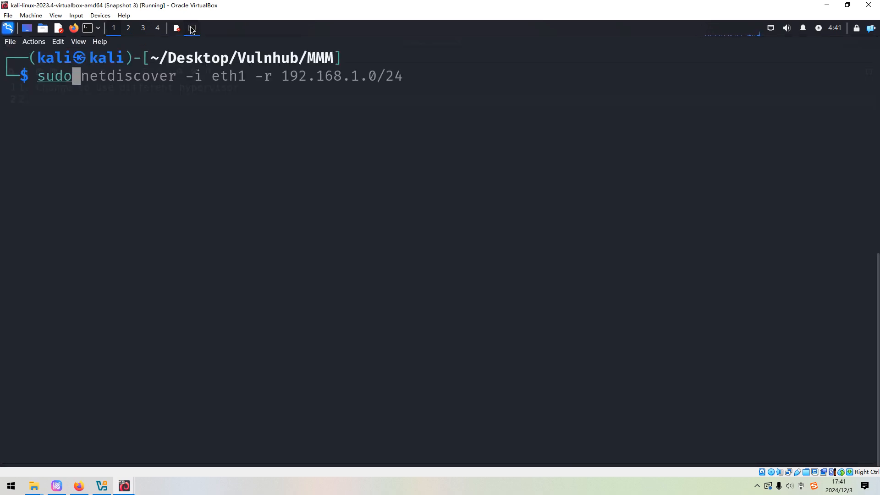
key("Right")
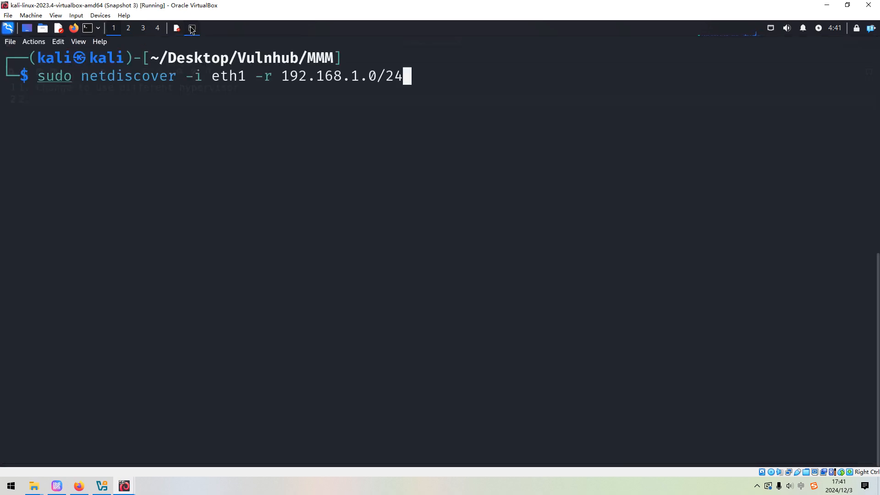
key("Return")
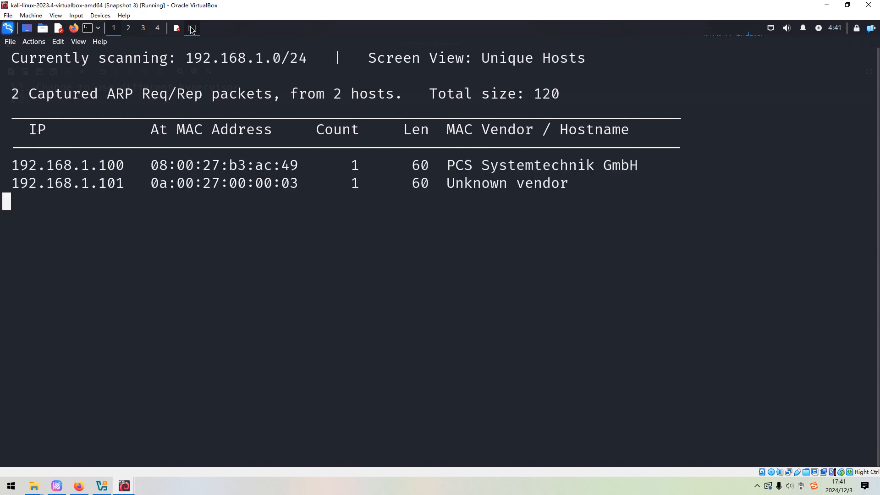
key("ctrl+c")
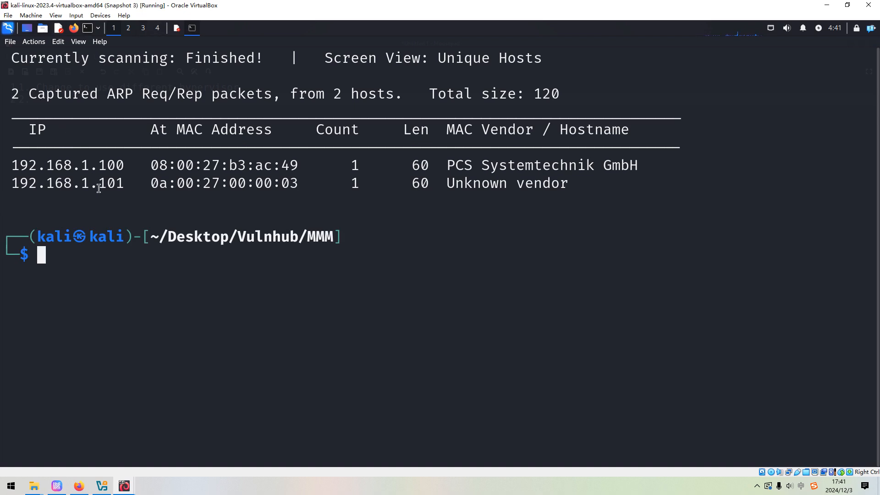
left_click_drag(18, 165, 156, 178)
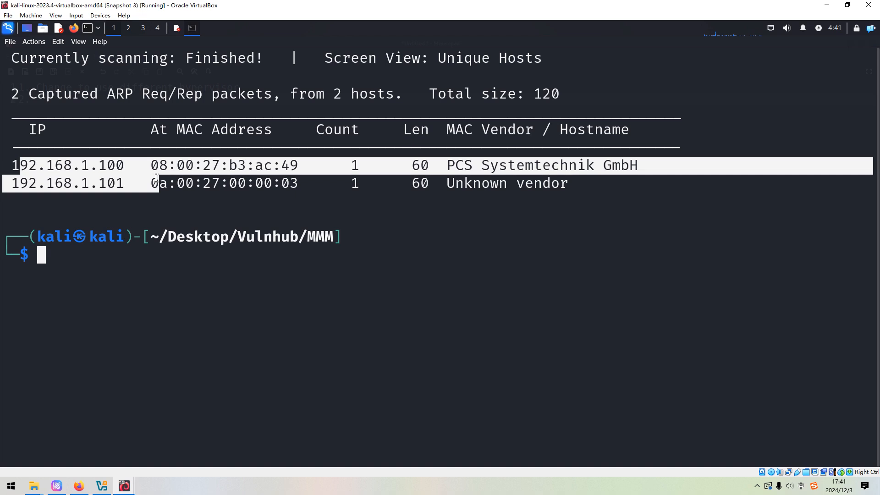
key("ctrl+l")
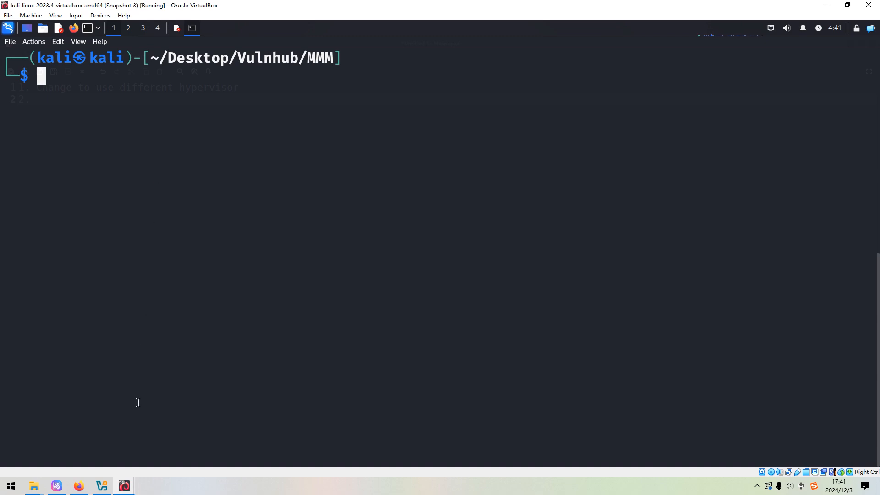
- Close the Silex virtual machine by powering it off
left_click(125, 486)
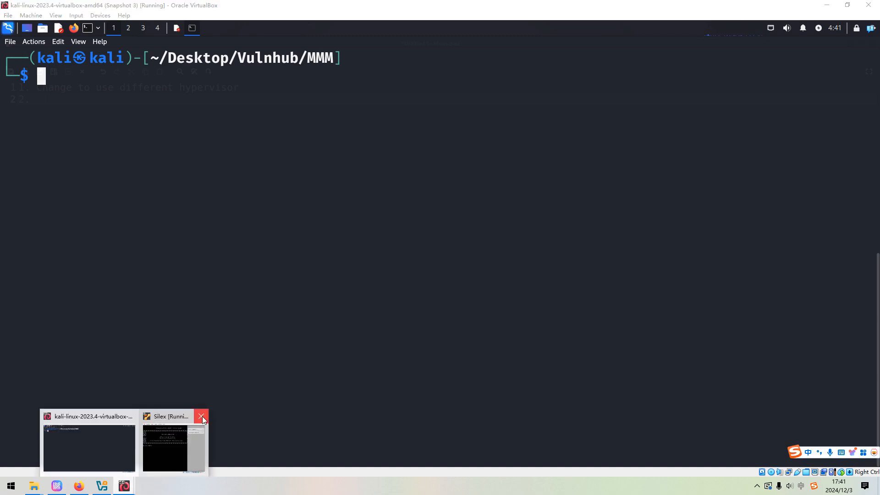
left_click(202, 416)
left_click(349, 201)
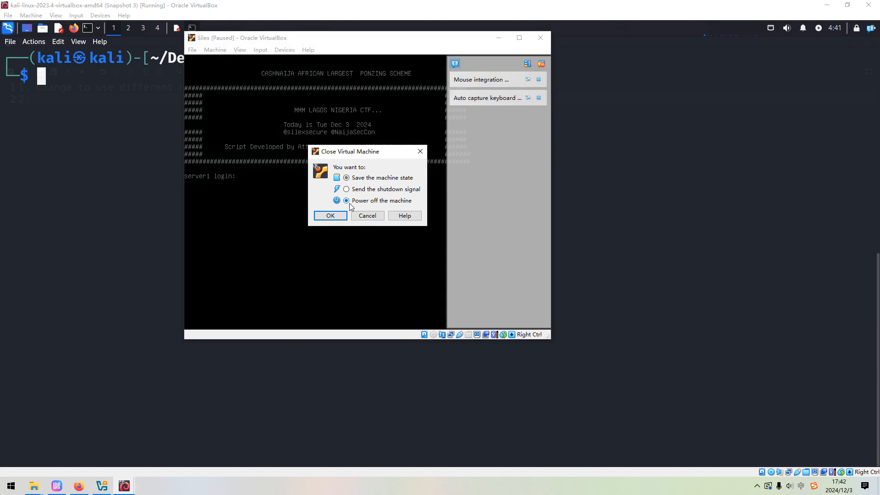
left_click(337, 215)
- Start the Silex virtual machine from Oracle VirtualBox Manager and maximize its window
left_click(101, 486)
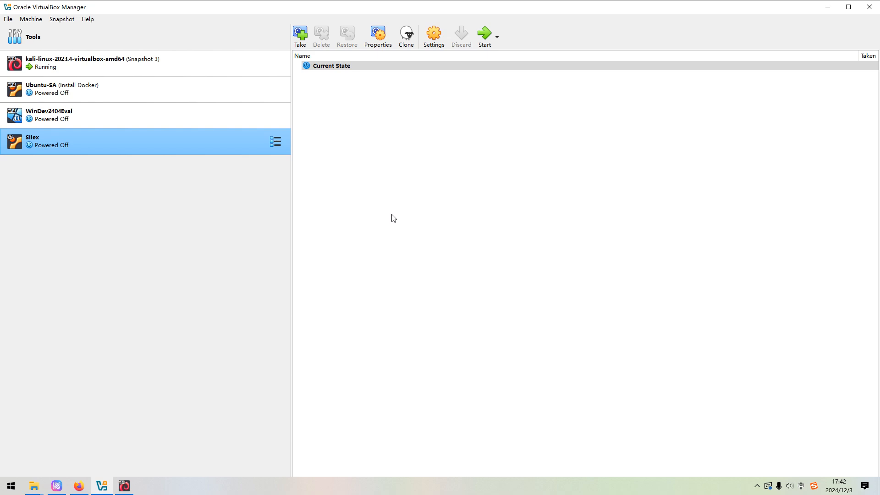
left_click(485, 41)
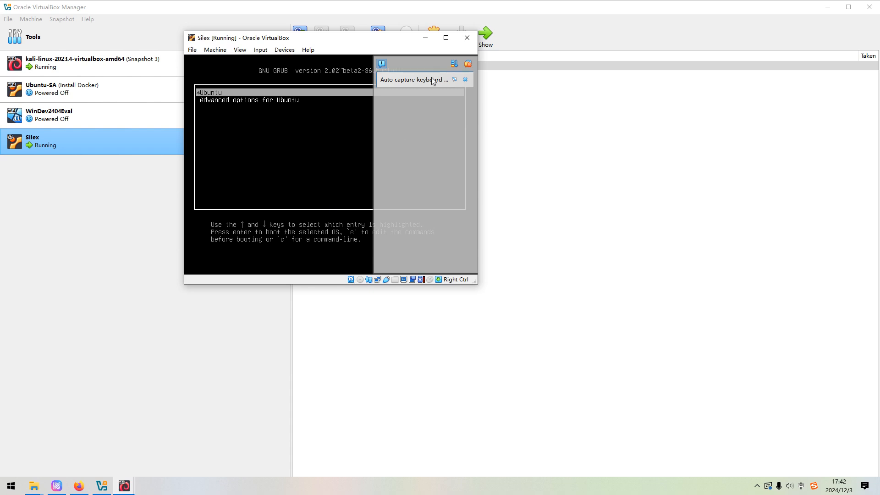
left_click(446, 38)
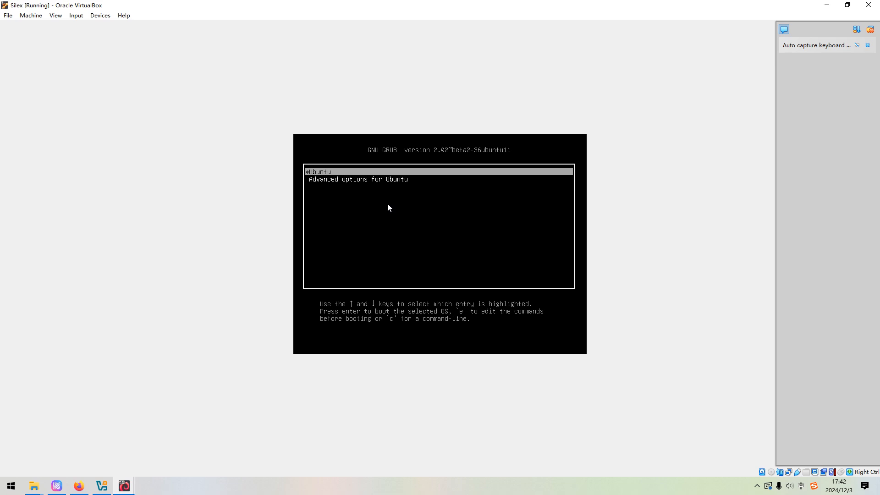
- Edit the Ubuntu GRUB entry so its linux line uses "rw single" after the root device, and boot into a root shell
key("e")
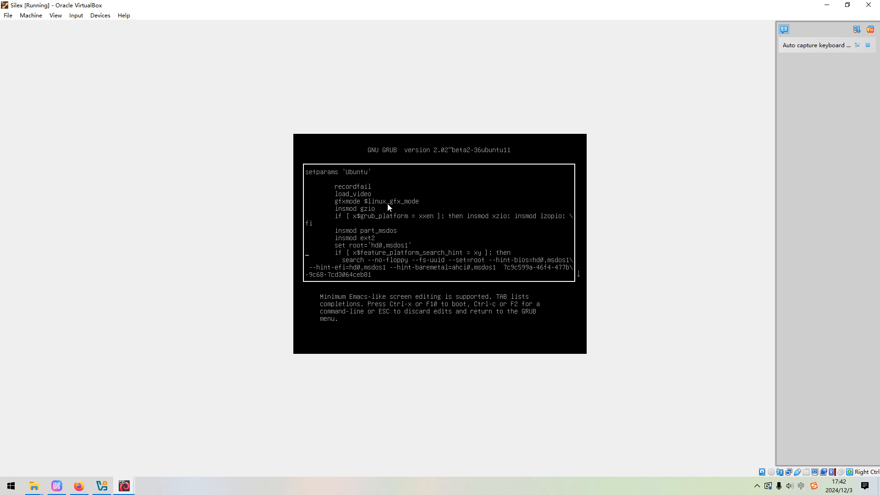
key("Down")
key("Down")
key("Down")
key("Down")
key("Down")
key("Down")
key("Down")
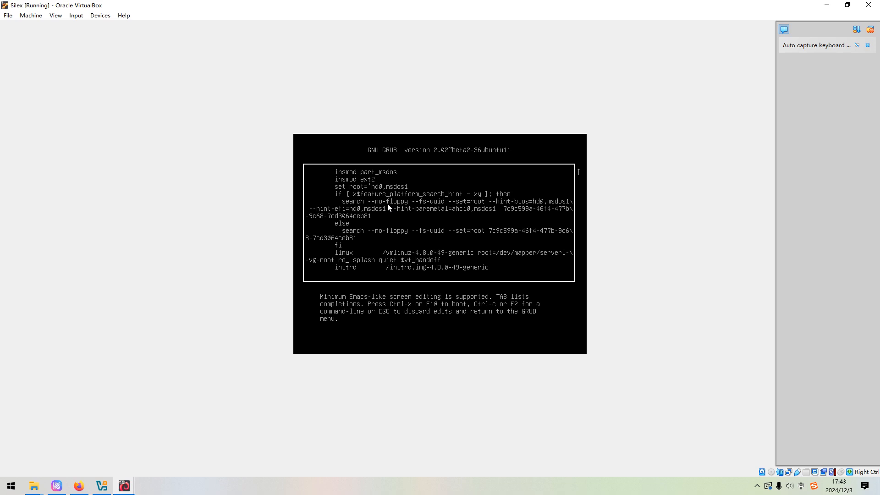
key("BackSpace")
type("w")
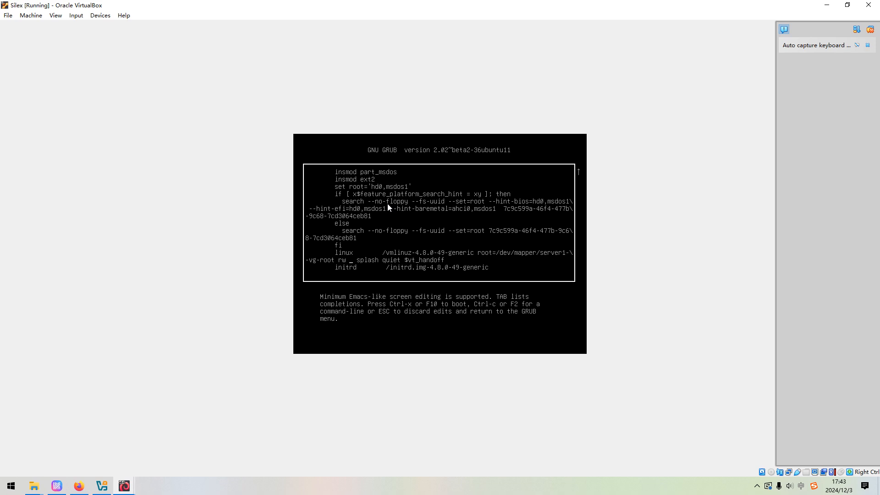
type("single")
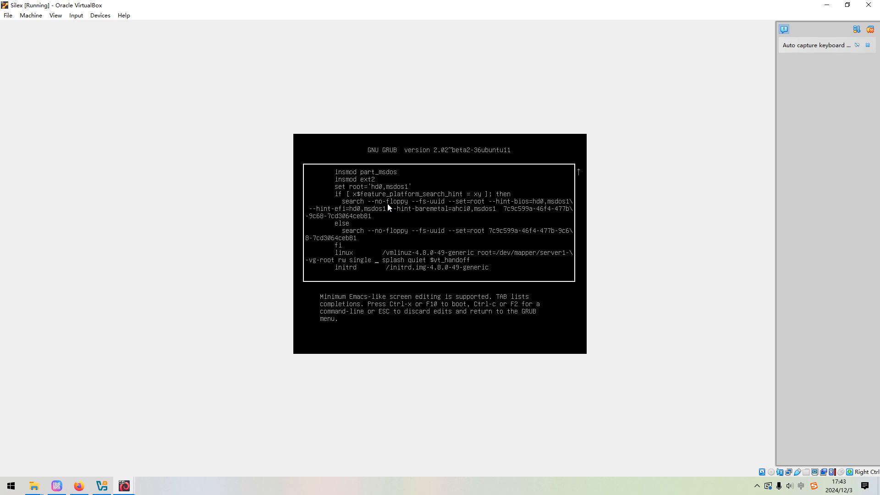
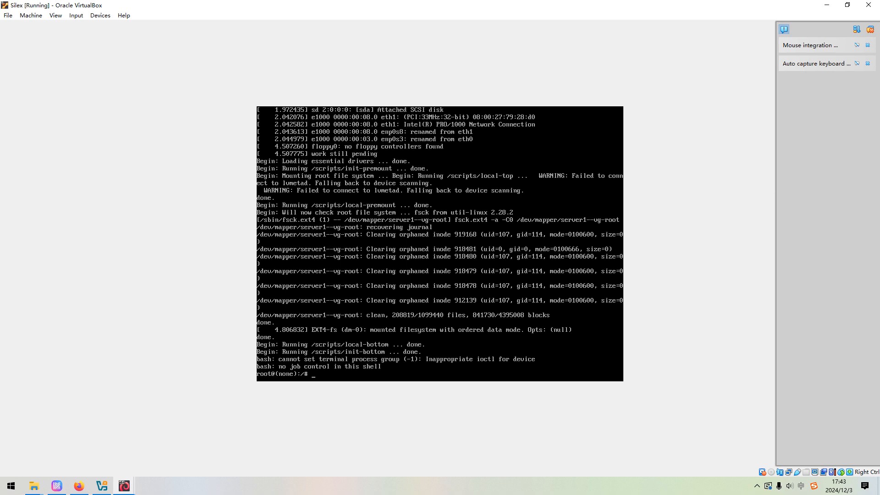
- Run ip a and print /etc/network/interfaces to examine the Silex machine's network configuration
type("a")
key("Return")
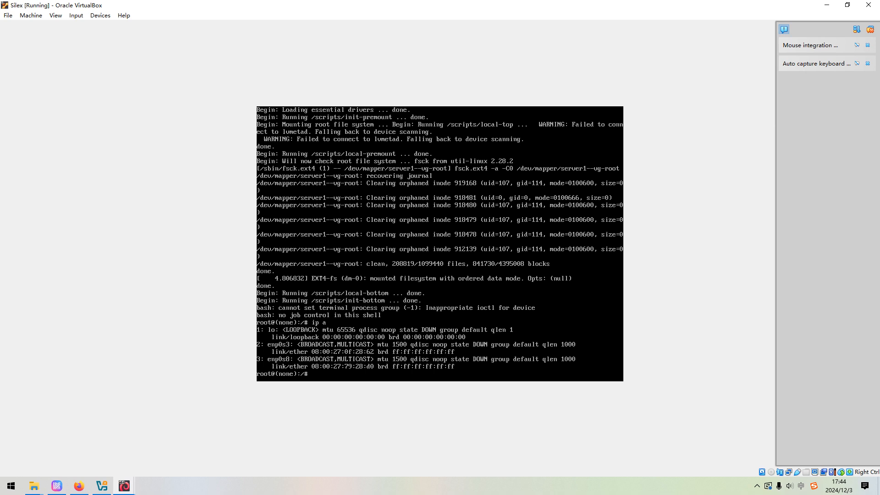
type("cat")
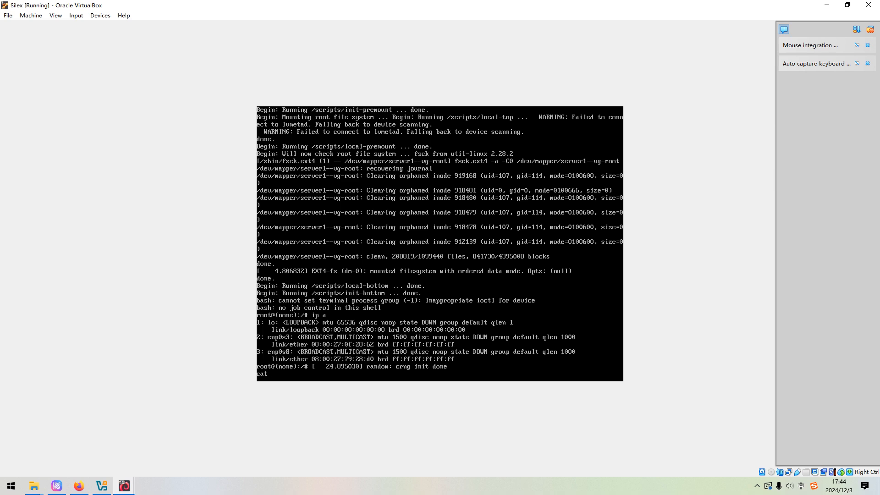
type(" /etc/network/in")
key("Tab")
key("Return")
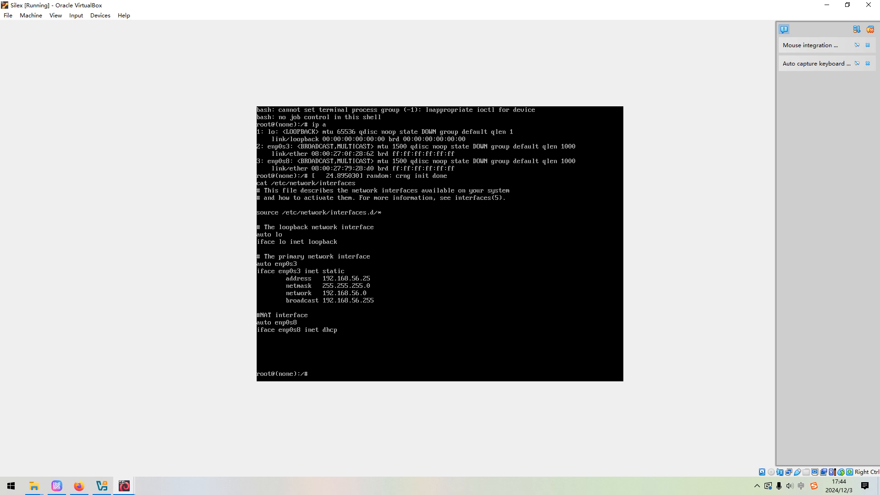
- Open /etc/network/interfaces in nano and delete the address, netmask, network and broadcast lines of enp0s3
type("nano /etc/network/interfaces")
key("Return")
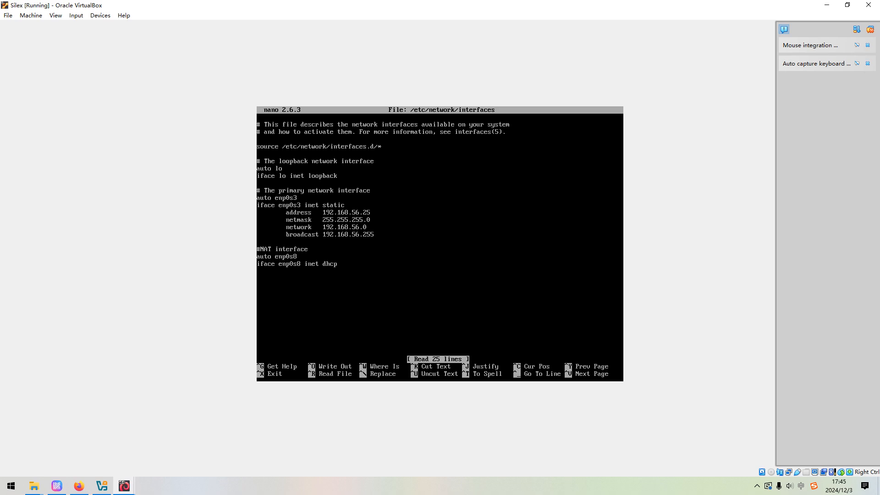
key("Delete")
key("Delete")
key("Delete")
key("Delete")
key("Delete")
key("Delete")
key("Delete")
key("Delete")
key("Delete")
key("Delete")
key("Delete")
key("Delete")
key("Delete")
key("Delete")
key("Delete")
key("Delete")
key("Delete")
key("Delete")
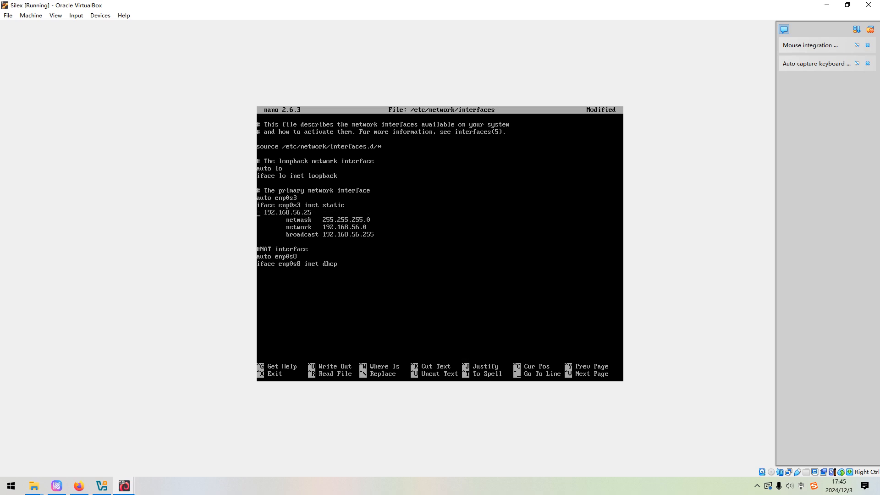
key("Delete")
key("Delete")
key("Delete")
key("Delete")
key("Delete")
key("Delete")
key("Delete")
key("Delete")
key("Delete")
key("Delete")
key("Delete")
key("Delete")
key("Delete")
key("Delete")
key("Delete")
key("Delete")
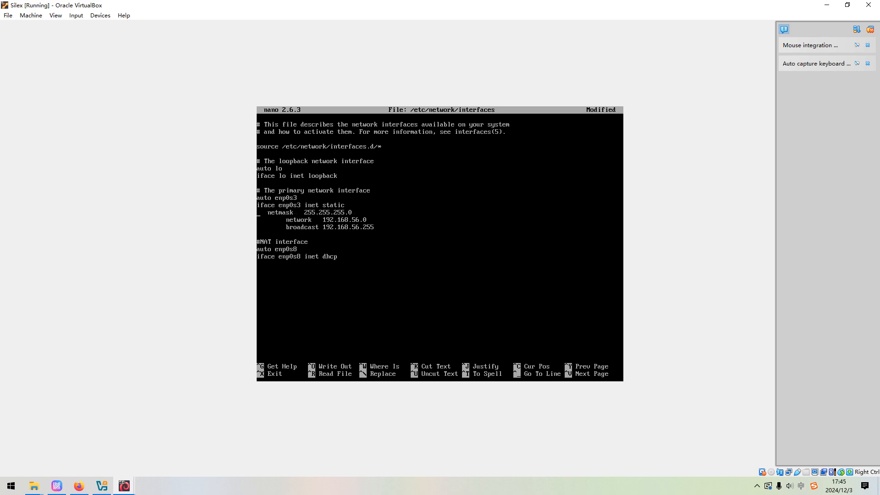
key("Delete")
key("Delete")
key("Delete")
key("Delete")
key("Delete")
key("Delete")
key("Delete")
key("Delete")
key("Delete")
key("Delete")
key("Delete")
key("Delete")
key("Delete")
key("Delete")
key("Delete")
key("Delete")
key("Delete")
key("Delete")
key("Delete")
key("Delete")
key("Delete")
key("Delete")
key("Delete")
key("Delete")
key("Delete")
key("Delete")
key("Delete")
key("Delete")
key("Delete")
key("Delete")
key("Delete")
key("Delete")
key("Delete")
key("Delete")
key("Delete")
key("Delete")
key("Delete")
key("Delete")
key("Delete")
key("Delete")
key("Delete")
key("Delete")
key("Delete")
key("Delete")
key("Delete")
key("Delete")
key("Delete")
key("Delete")
key("Delete")
key("Delete")
key("Delete")
key("Delete")
key("Delete")
key("Delete")
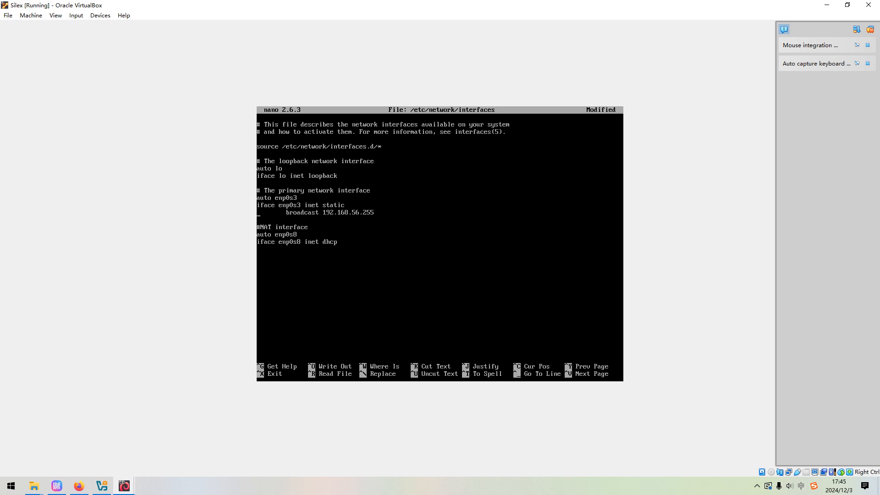
key("Delete")
key("Delete")
key("Delete")
key("Delete")
key("Delete")
key("Delete")
key("Delete")
key("Delete")
key("Delete")
key("Delete")
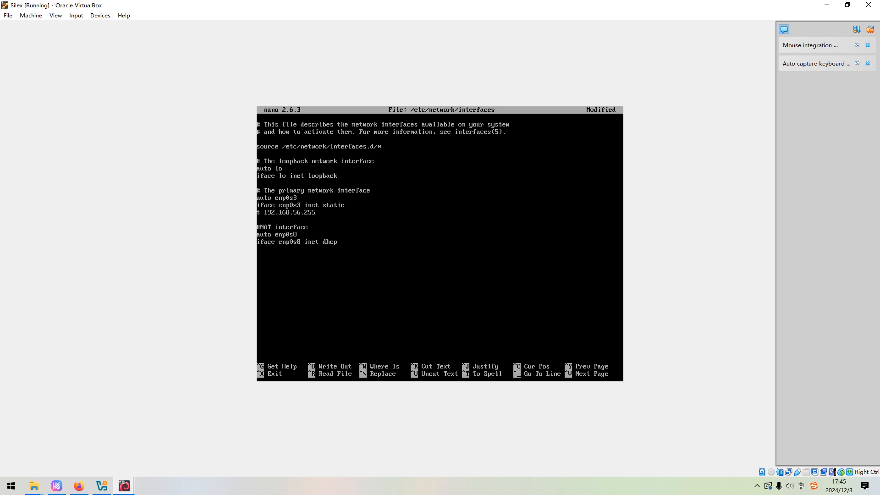
key("Delete")
key("Delete")
key("Delete")
key("Delete")
- Set the enp0s3 interface to inet dhcp, save /etc/network/interfaces and exit nano
key("BackSpace")
key("BackSpace")
type("p")
key("ctrl+o")
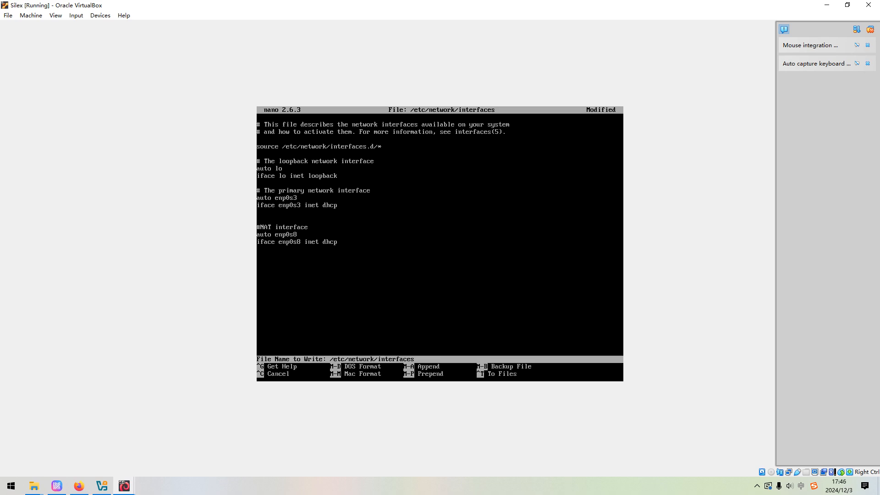
key("Return")
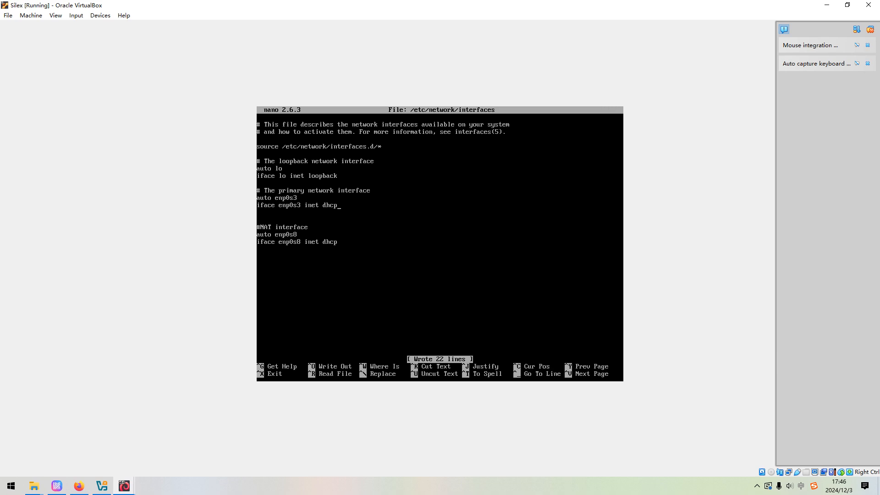
key("ctrl+x")
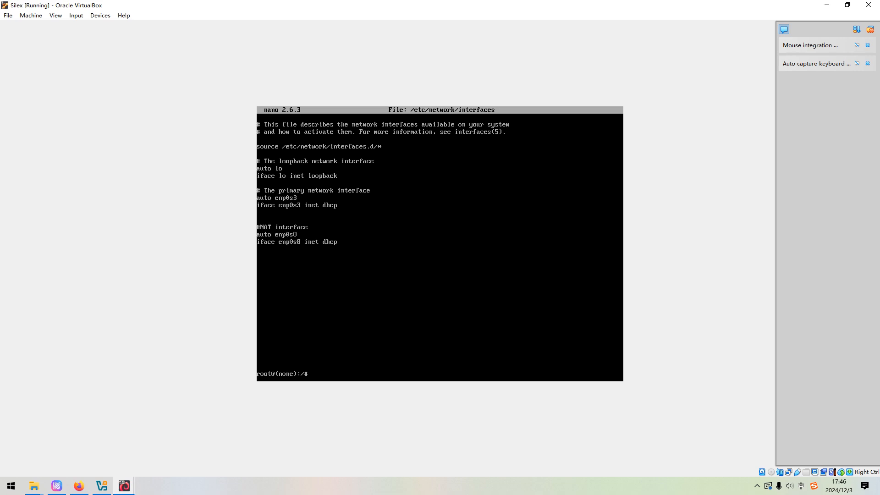
- Power off the Silex virtual machine and start it again from Oracle VirtualBox Manager
left_click(868, 5)
left_click(401, 266)
left_click(484, 35)
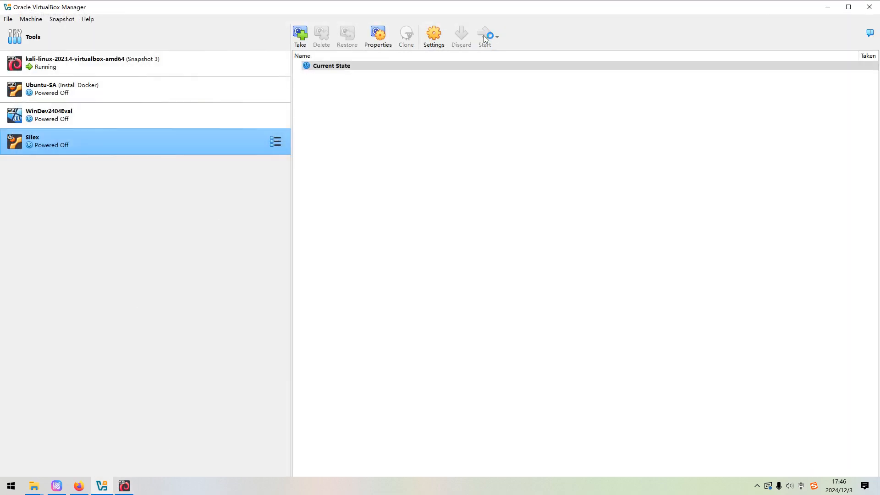
- Check the Silex machine's boot screen and return to the Kali terminal
left_click(130, 482)
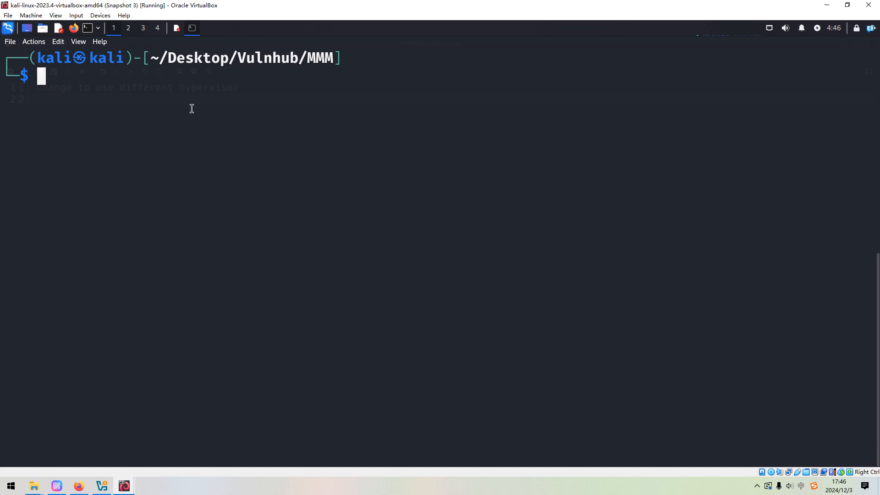
mouse_move(130, 479)
left_click(170, 447)
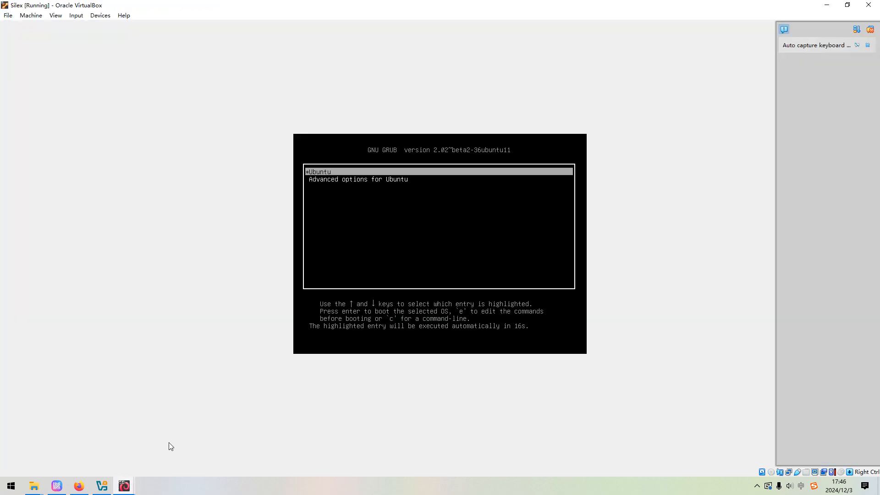
left_click(105, 427)
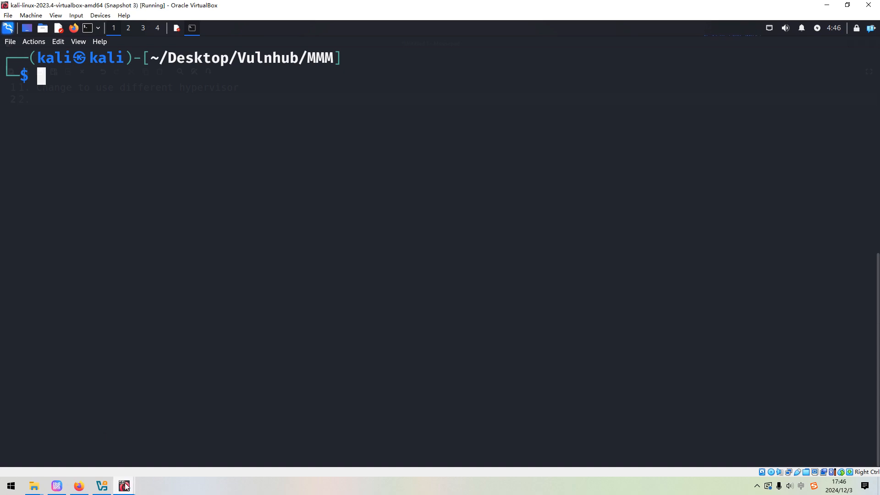
- Check the Silex virtual machine's console until it reaches its login prompt, and return to the Kali terminal
mouse_move(124, 486)
left_click(175, 446)
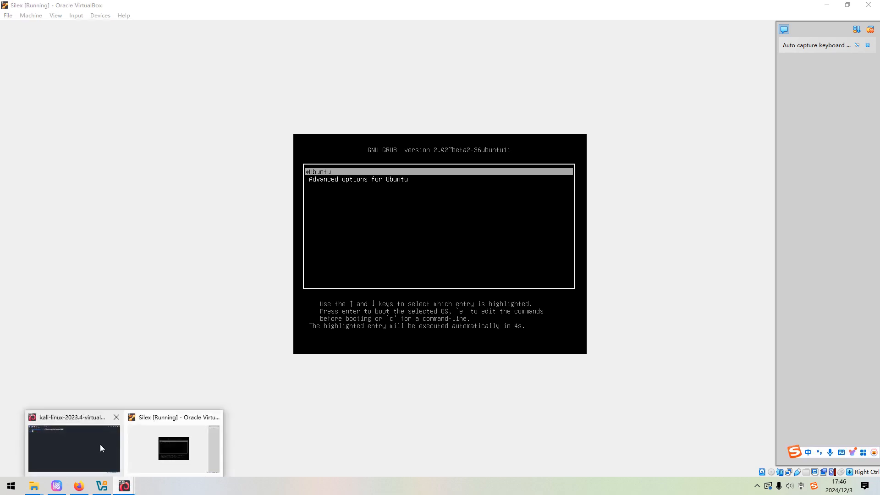
left_click(100, 444)
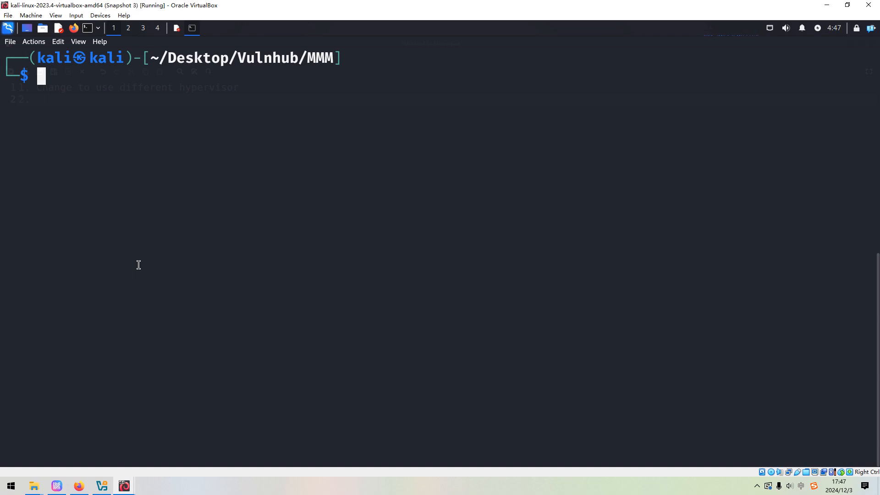
mouse_move(129, 484)
left_click(193, 443)
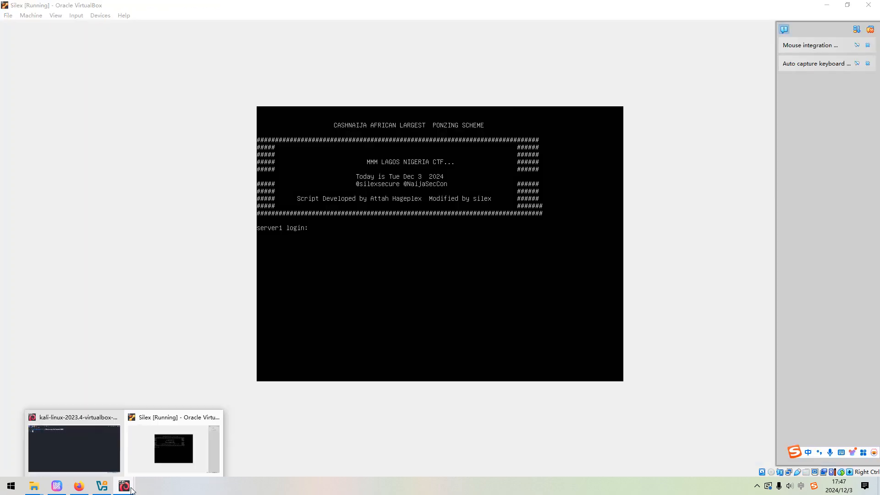
left_click(104, 462)
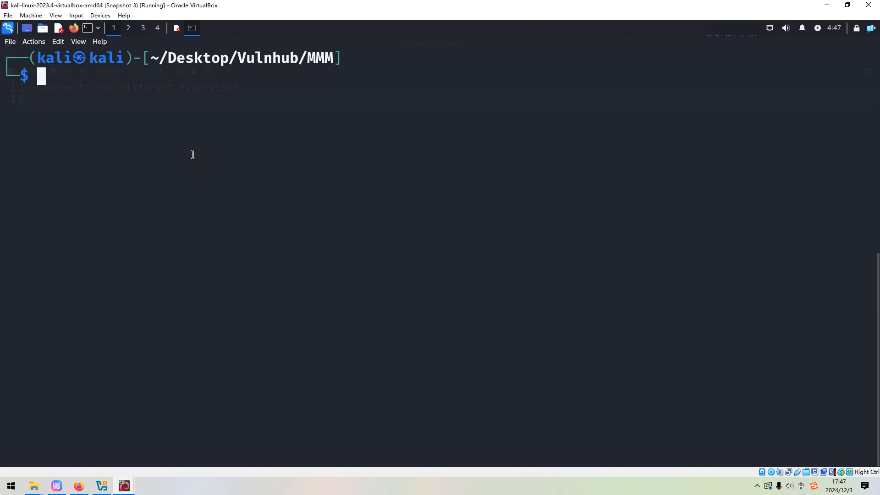
- Run a netdiscover ARP scan of 192.168.1.0/24 with sudo to find the Silex machine's IP address
type("sudo")
key("Right")
key("Return")
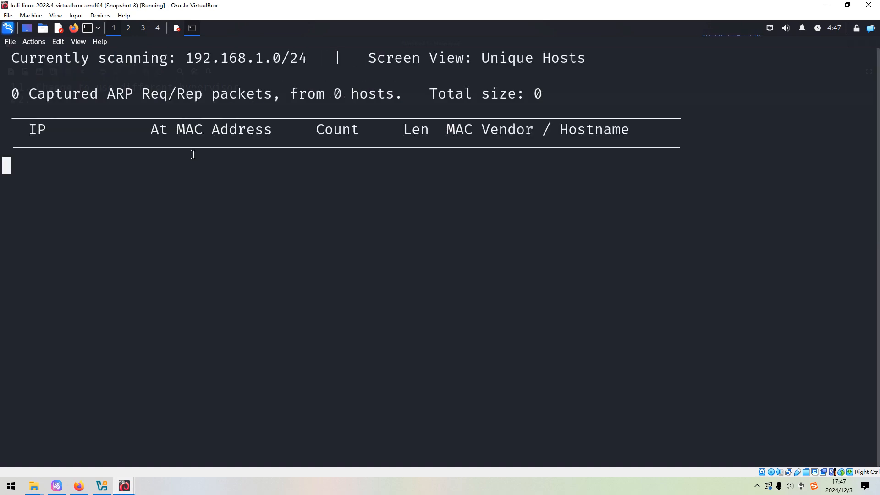
left_click_drag(125, 204, 101, 204)
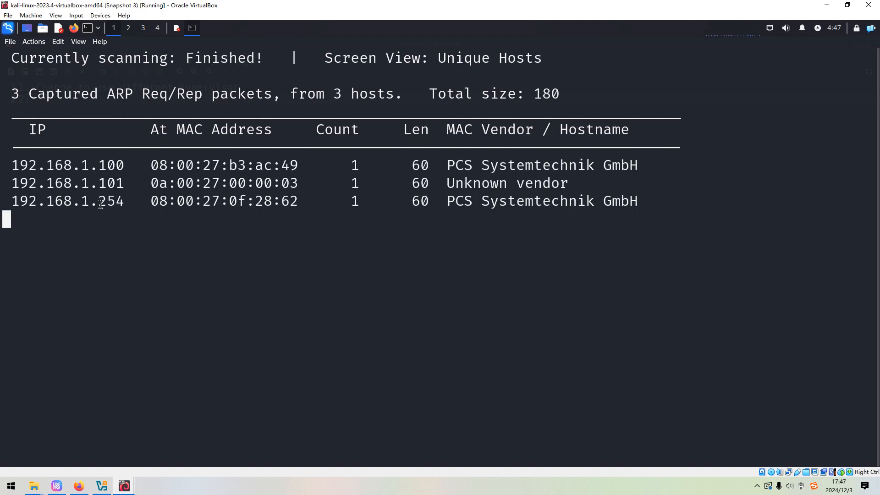